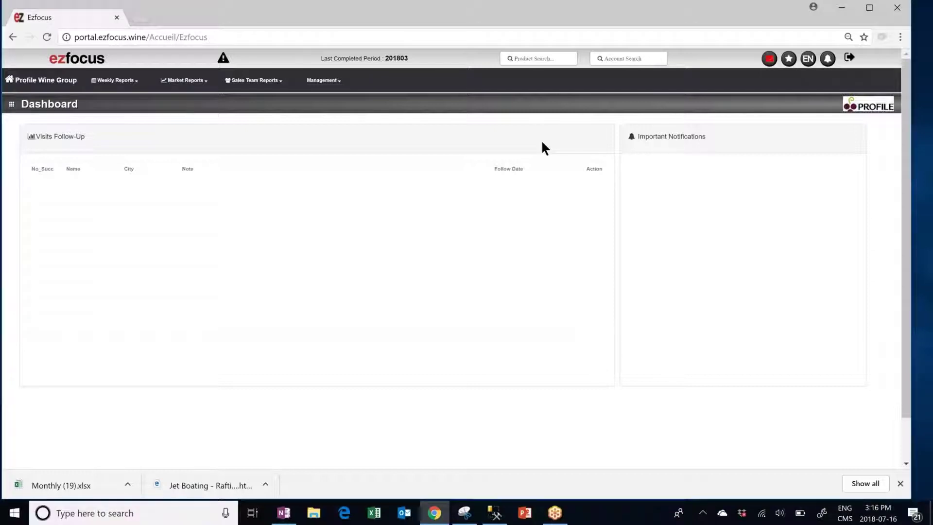
Step: Open the new Objectives Management page and add an objective row with the type LCBO Stores
left_click(340, 82)
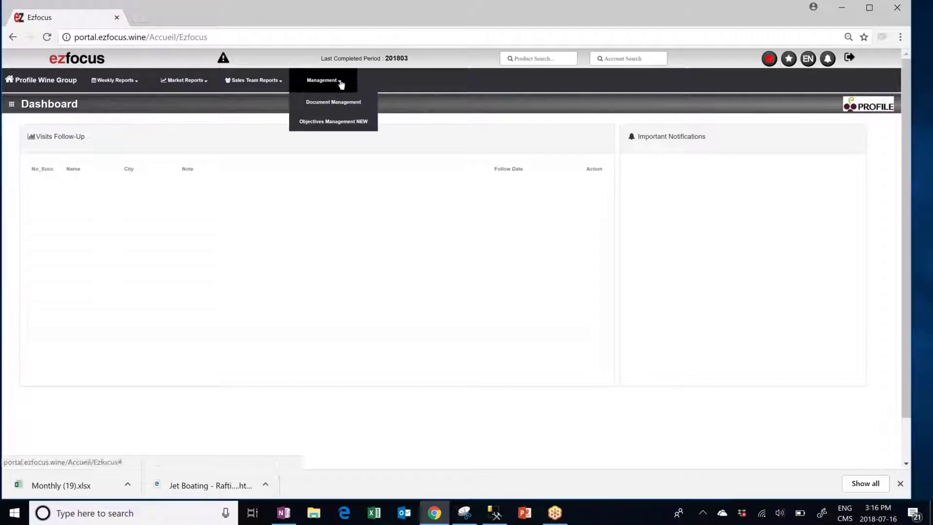
left_click(334, 125)
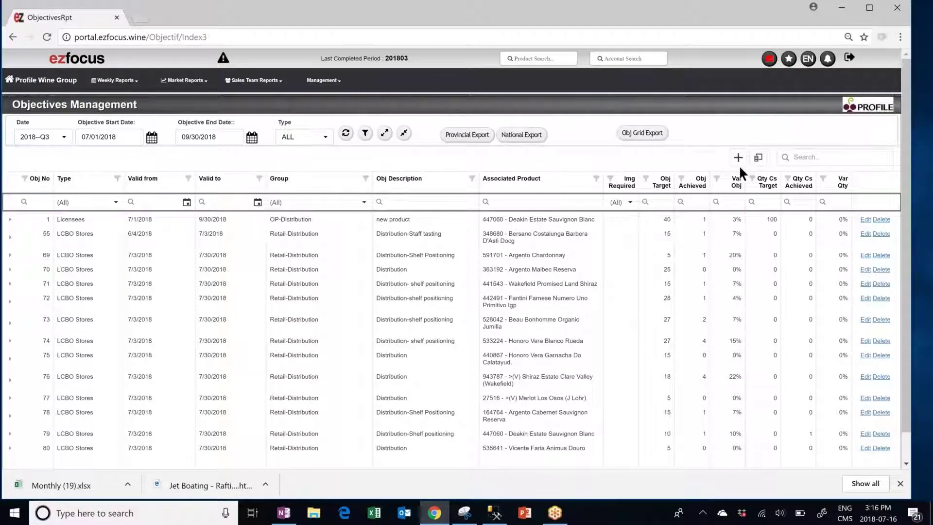
left_click(739, 158)
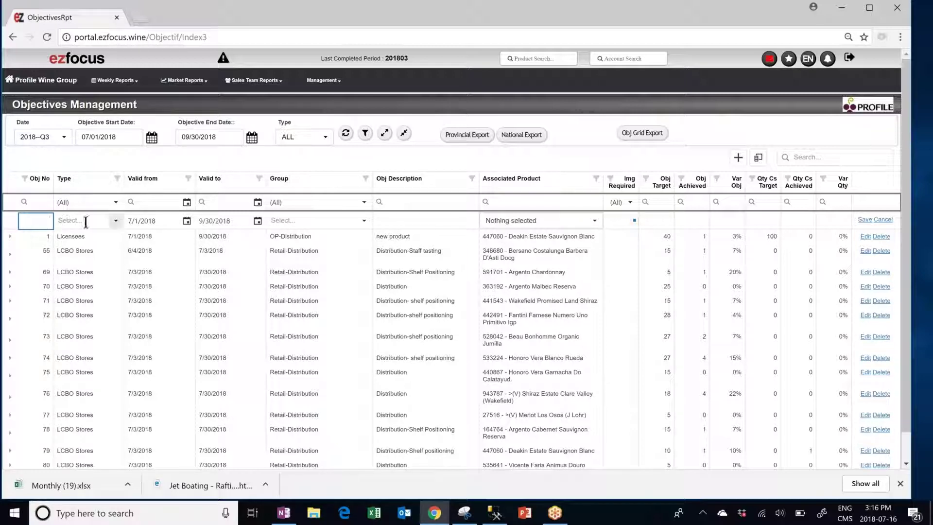
left_click(116, 221)
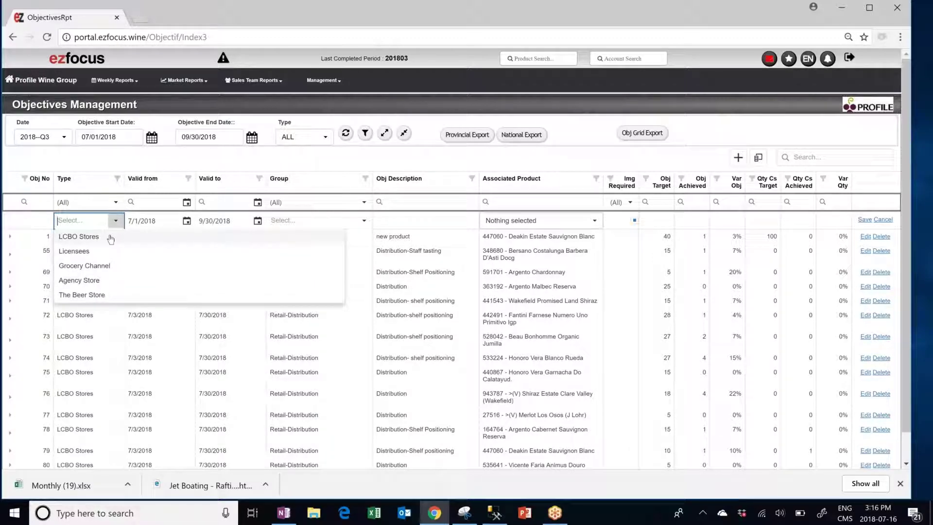
left_click(79, 236)
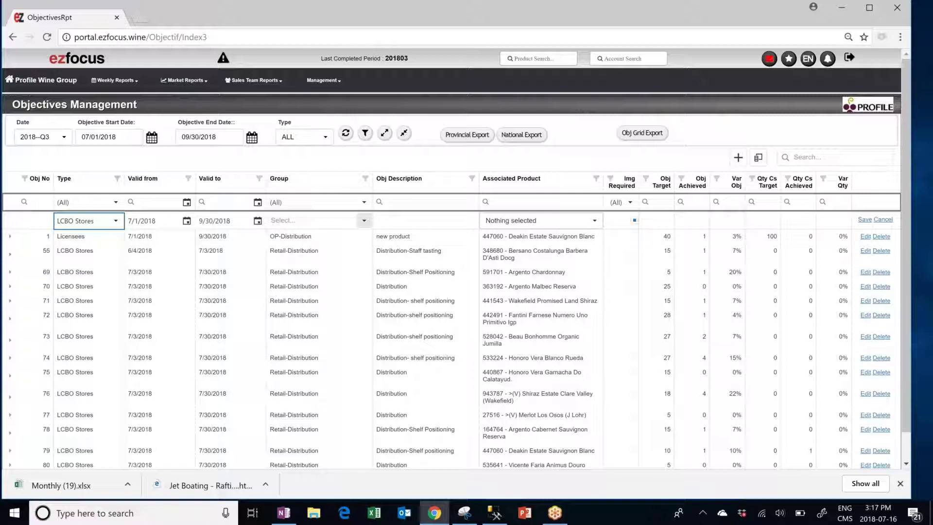
Step: Set the new objective's group to Retail-Display and its description to "1$ LTO in October"
left_click(362, 221)
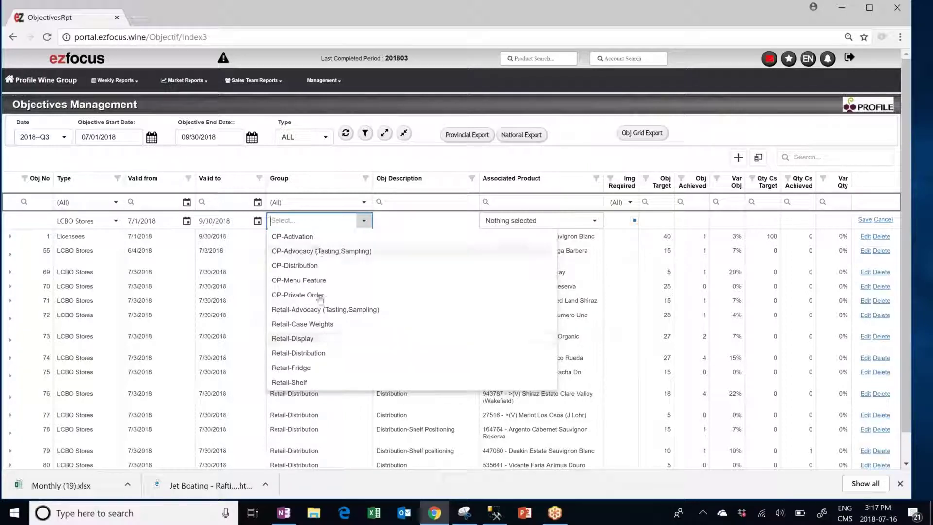
left_click(318, 339)
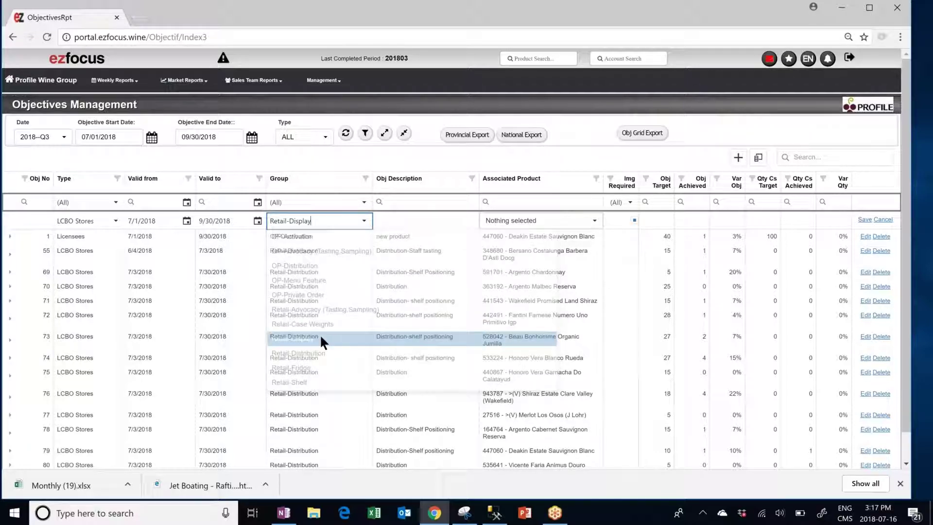
left_click(409, 216)
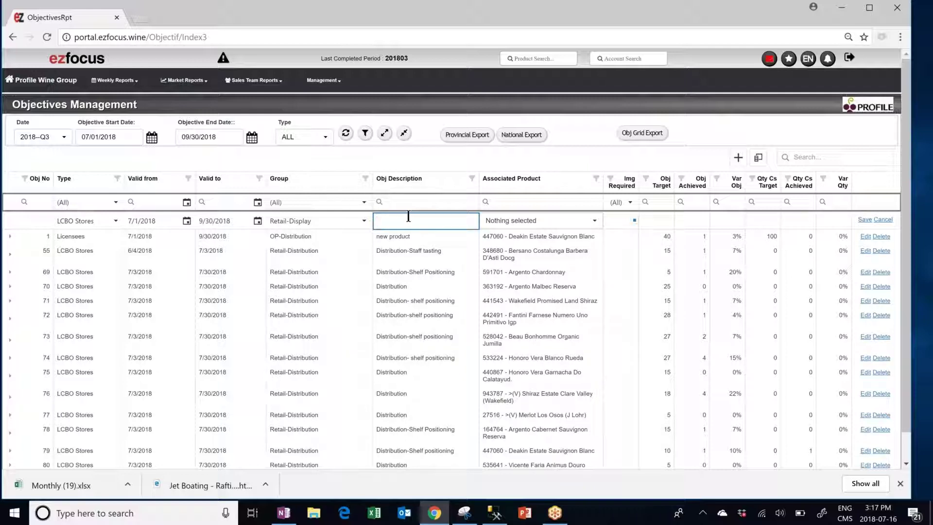
type("1")
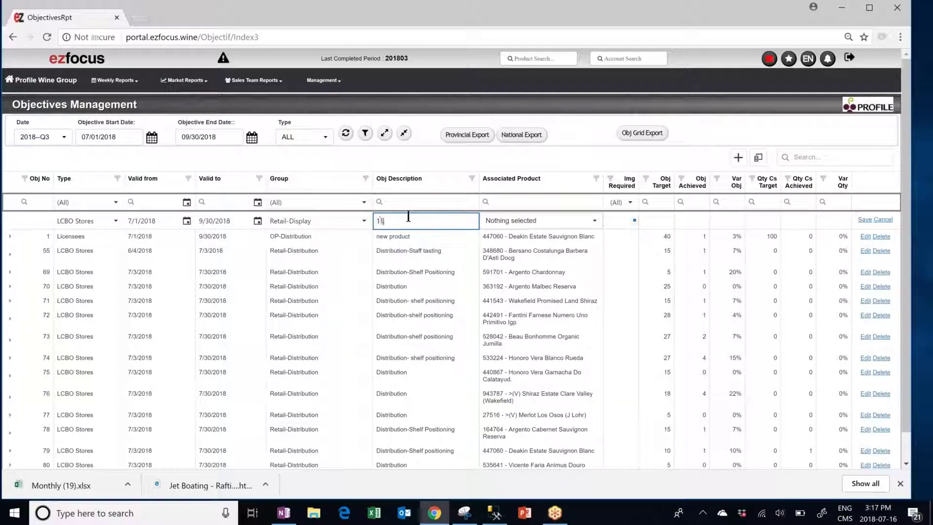
type("$ LTO in October")
Step: Search the associated products for "fantin" and select 621912 - Fantini Farnese Montepulciano Dabruzzo-750
key("Tab")
key("space")
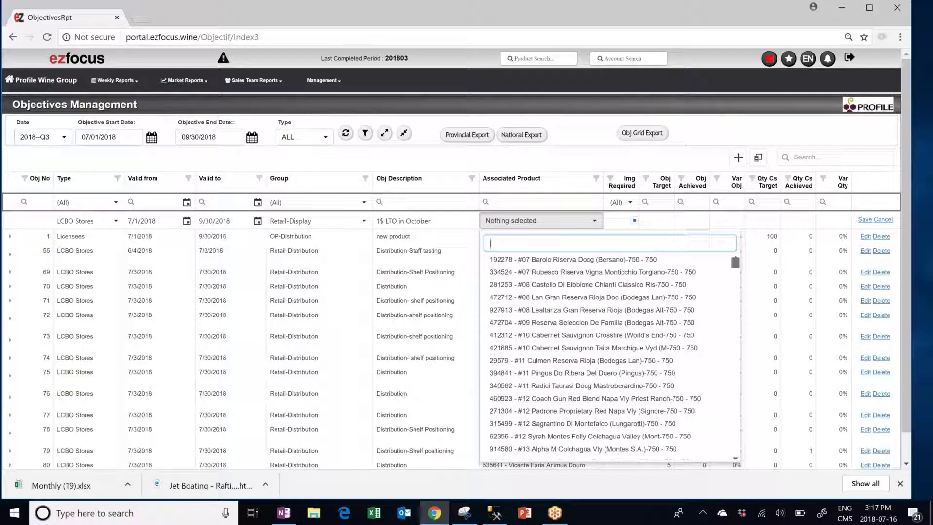
type("fantin")
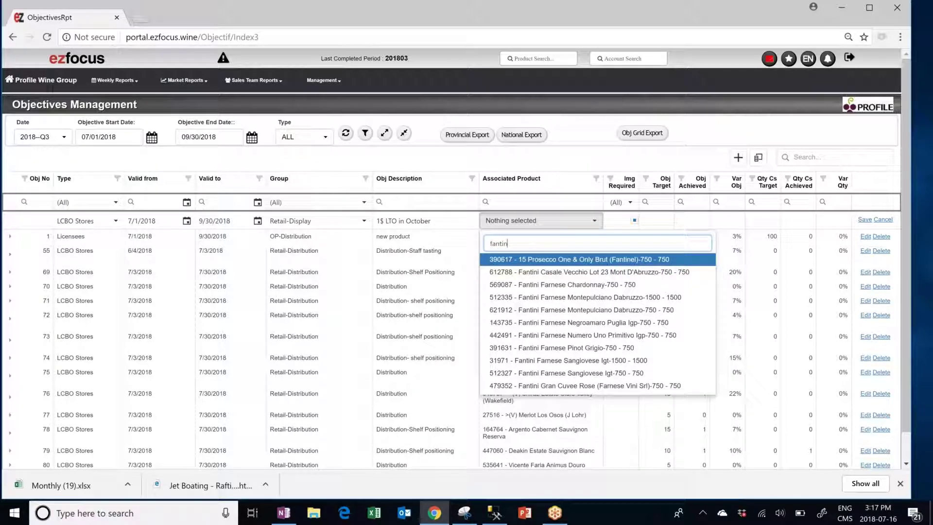
left_click(545, 311)
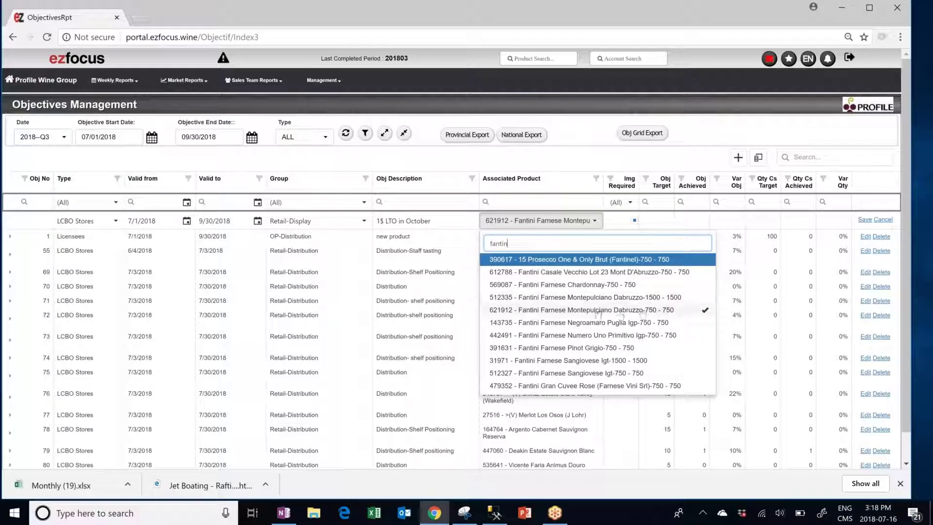
Step: Mark an image as required for the new objective and save the row
left_click(649, 221)
left_click(634, 220)
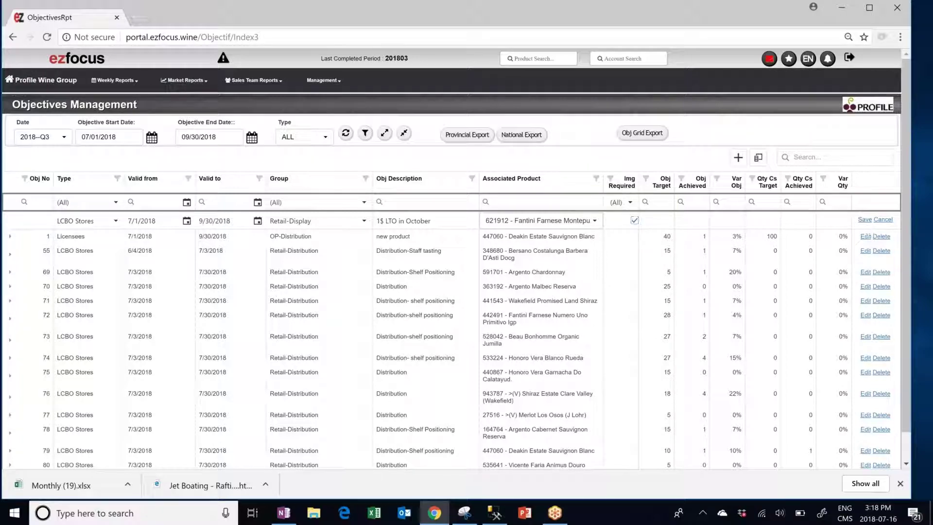
left_click(866, 220)
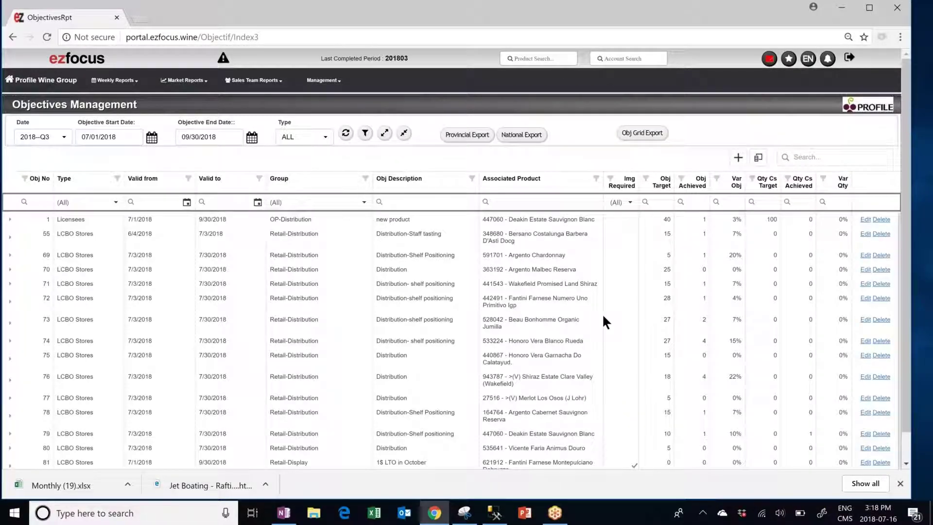
Step: Expand the new "1$ LTO in October" objective and set the Obj Target to 5 for the first rep and 4 for the second
scroll(602, 313, "down", 1)
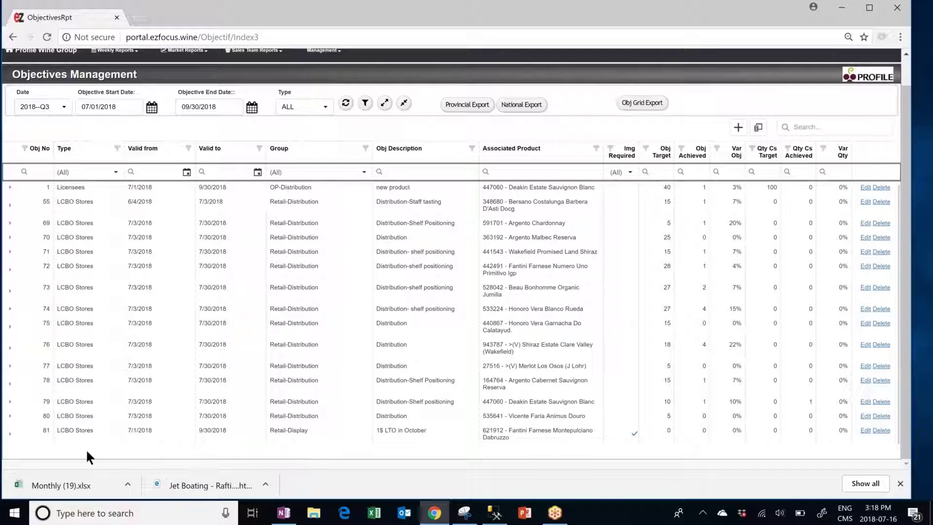
left_click(9, 434)
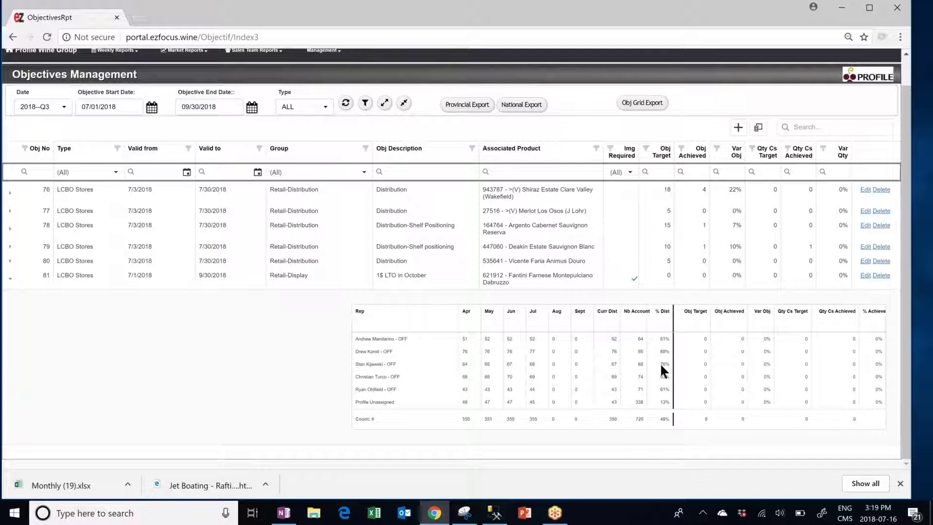
left_click(708, 339)
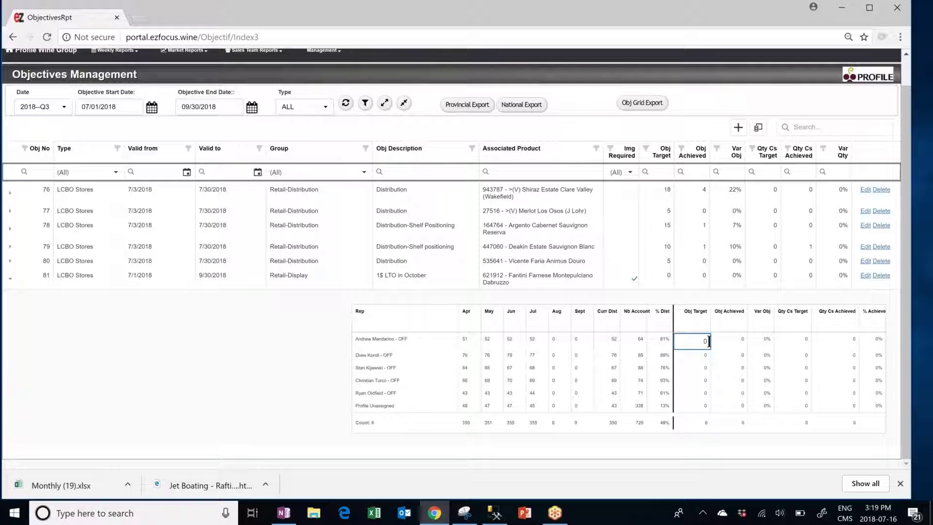
type("5")
left_click(691, 264)
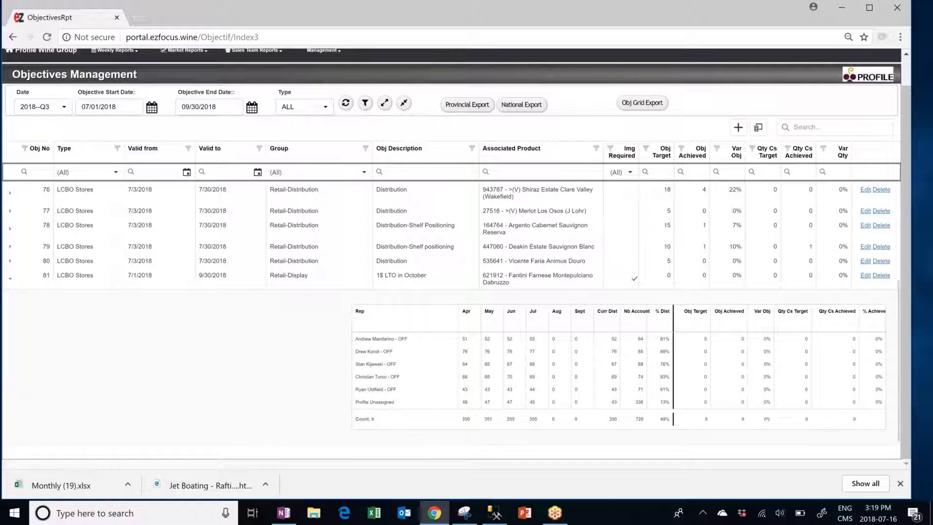
left_click(705, 351)
type("4")
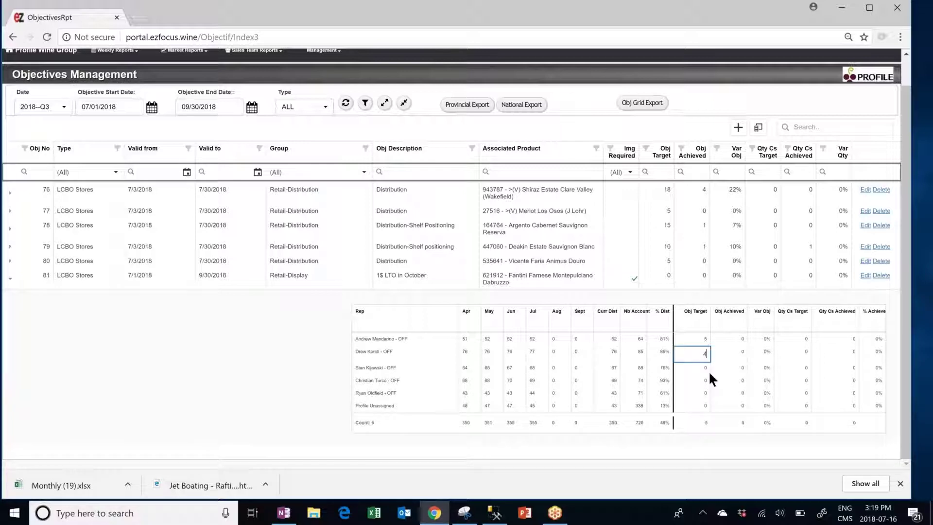
key("Return")
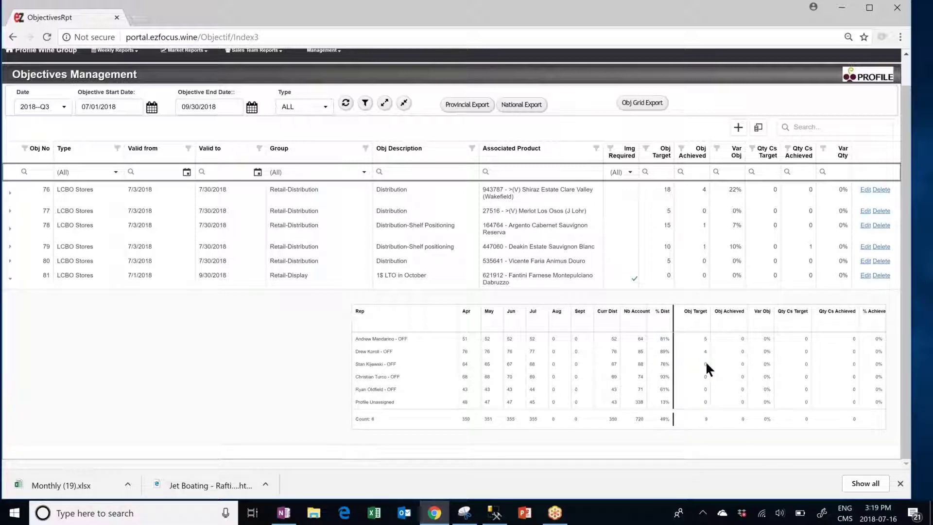
Step: Set the Obj Target to 5 for the third rep and 3 for both the fourth and fifth reps
left_click(706, 364)
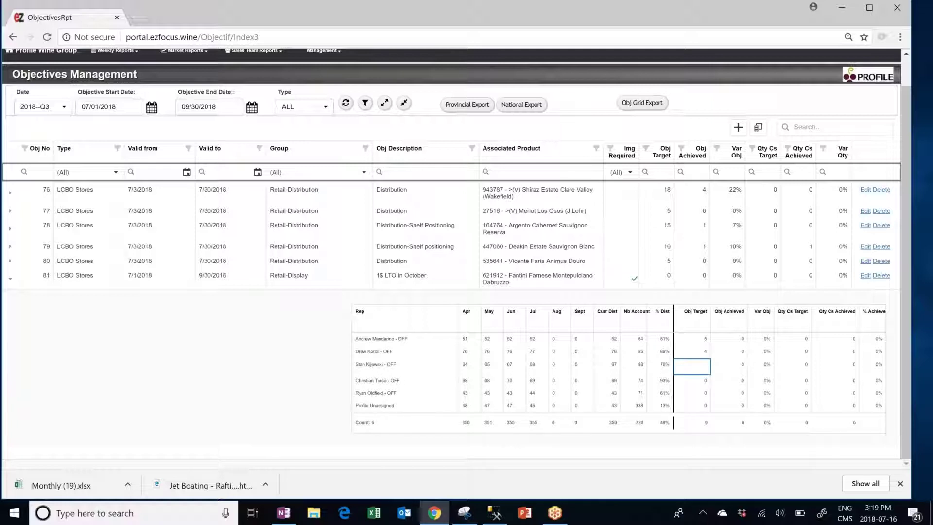
type("5")
left_click(705, 380)
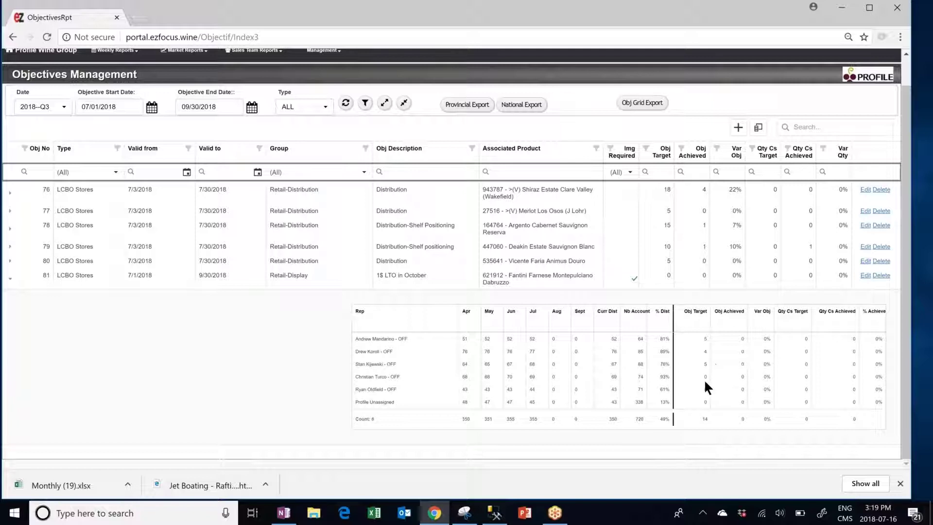
left_click(706, 387)
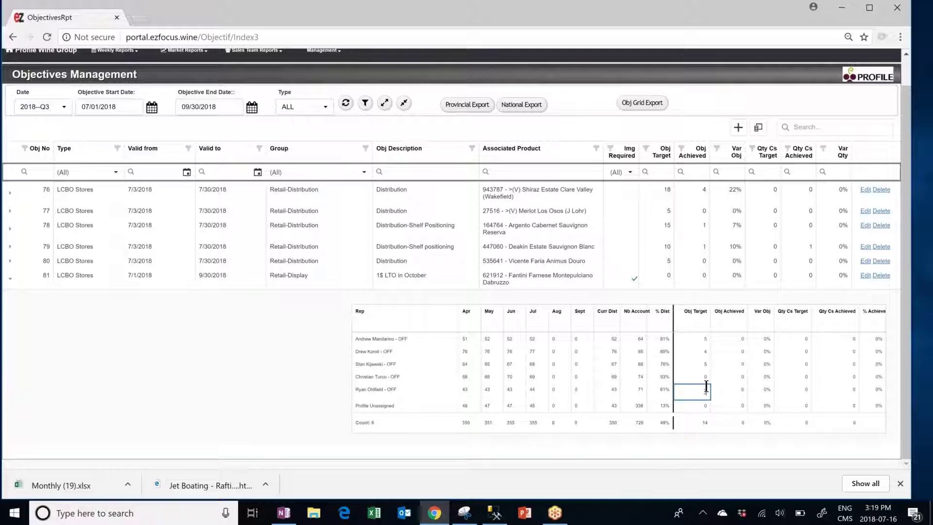
type("3")
left_click(704, 378)
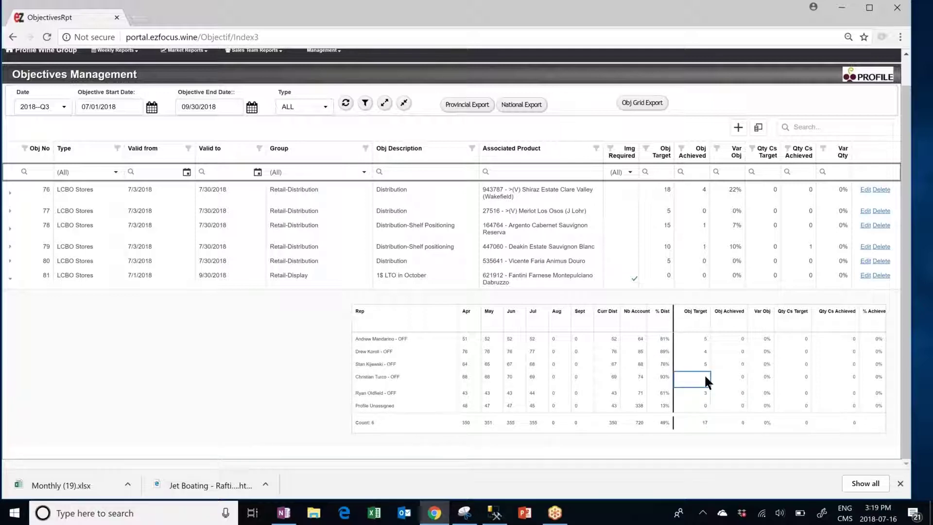
type("3")
Step: Set the first rep's Qty Cs Target to 30 and apply that value to every rep in the column
left_click(807, 340)
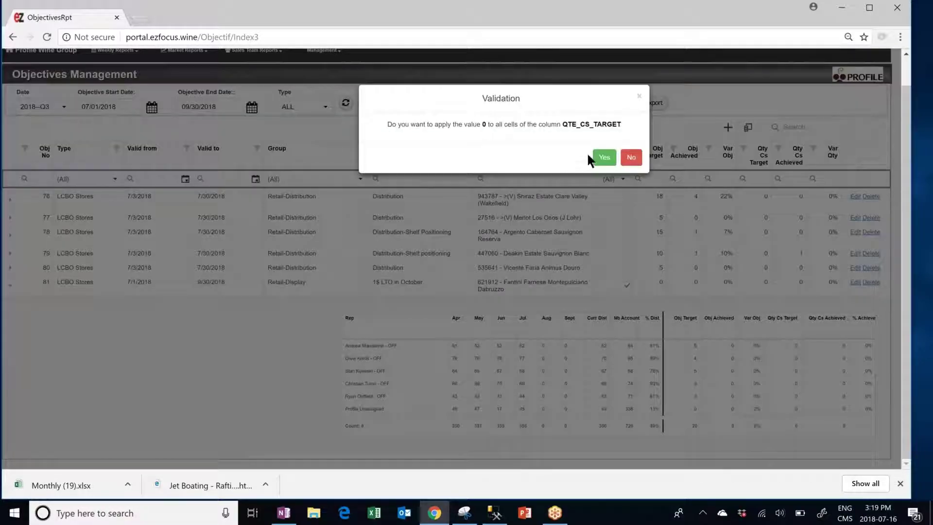
left_click(603, 162)
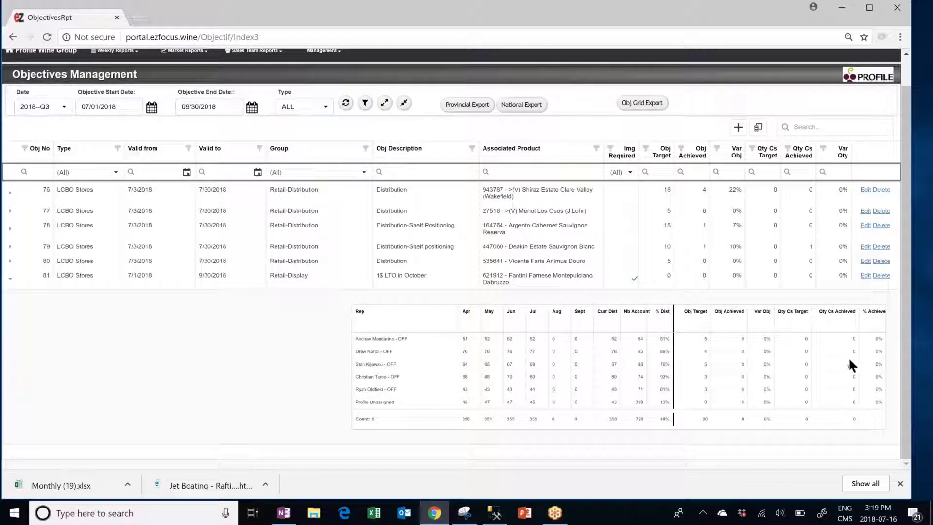
left_click(809, 342)
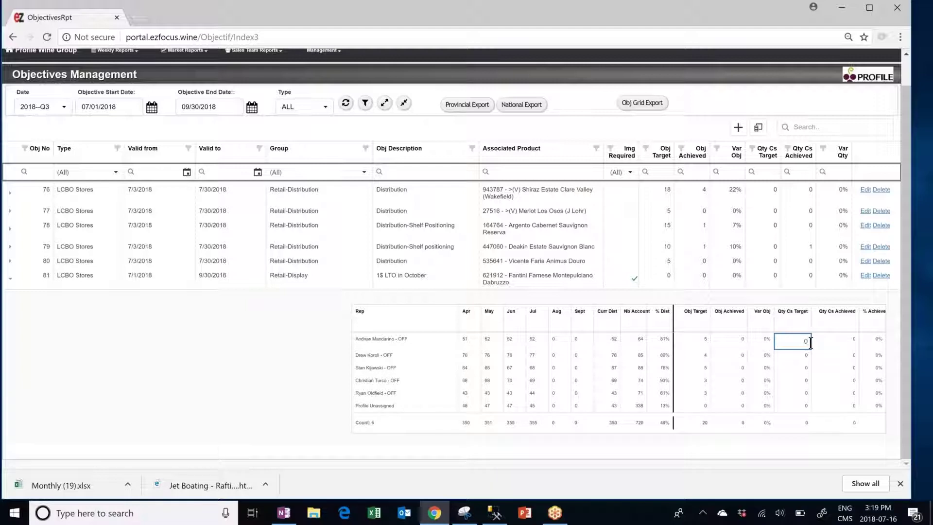
key("BackSpace")
type("30")
left_click(784, 244)
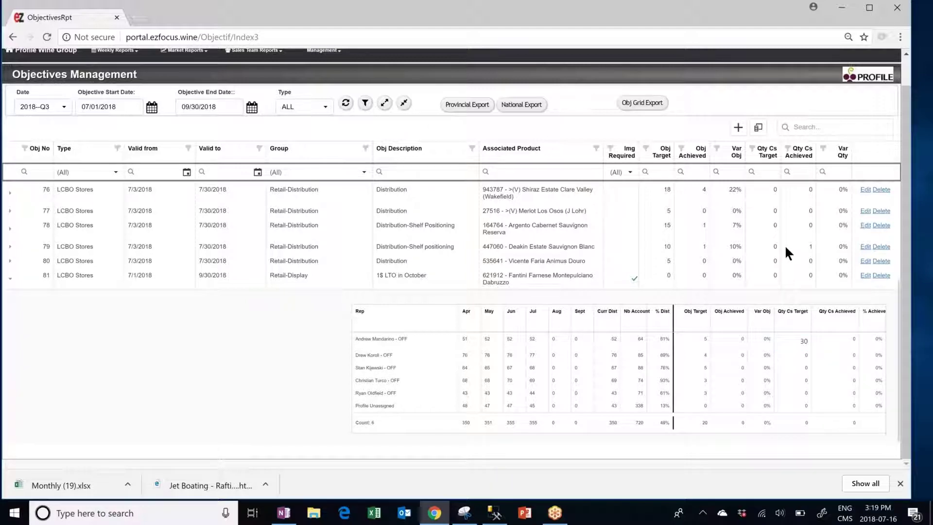
left_click(818, 342)
left_click(605, 157)
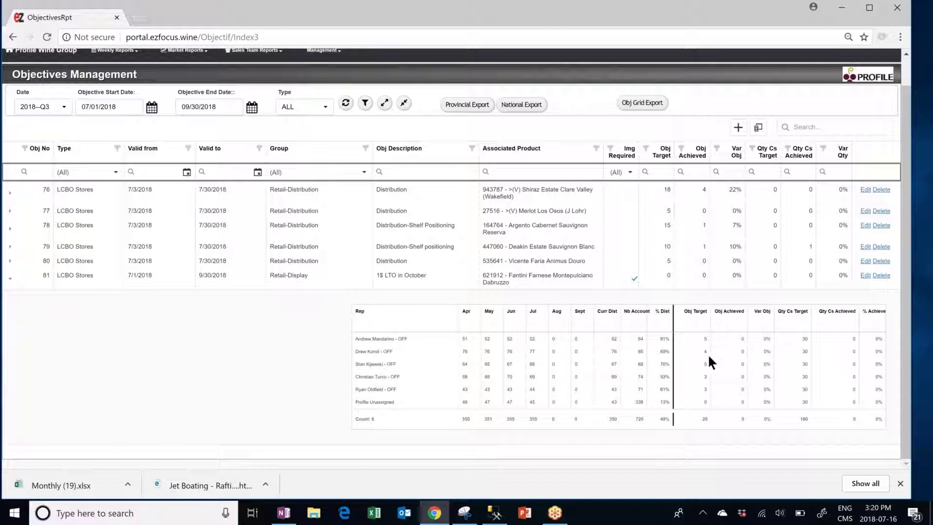
Step: Collapse the rep breakdown and reload the page to check the objective's updated totals, briefly viewing objective 74's rep details
left_click(10, 280)
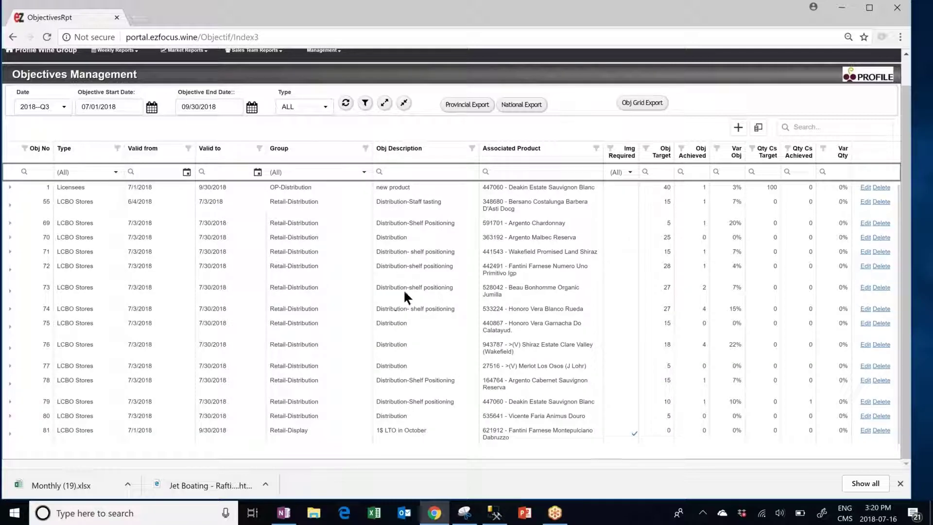
scroll(330, 261, "up", 1)
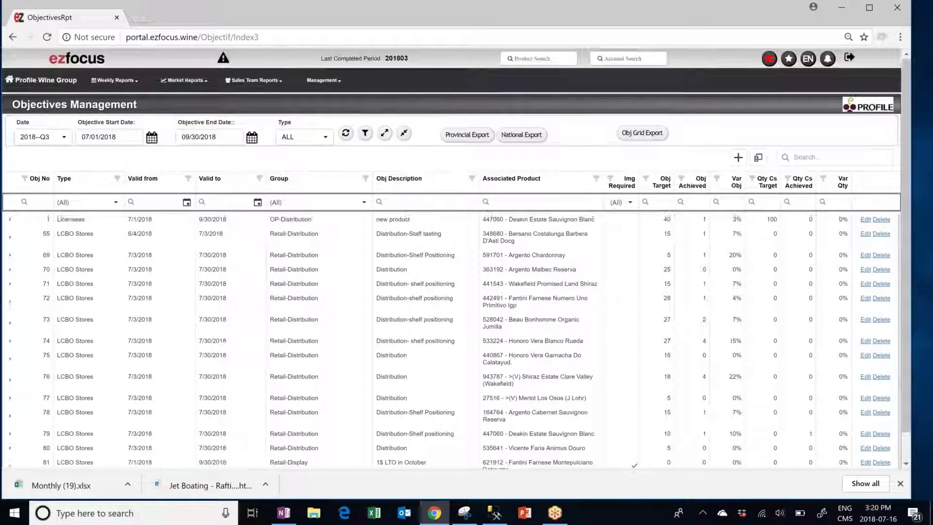
left_click(47, 37)
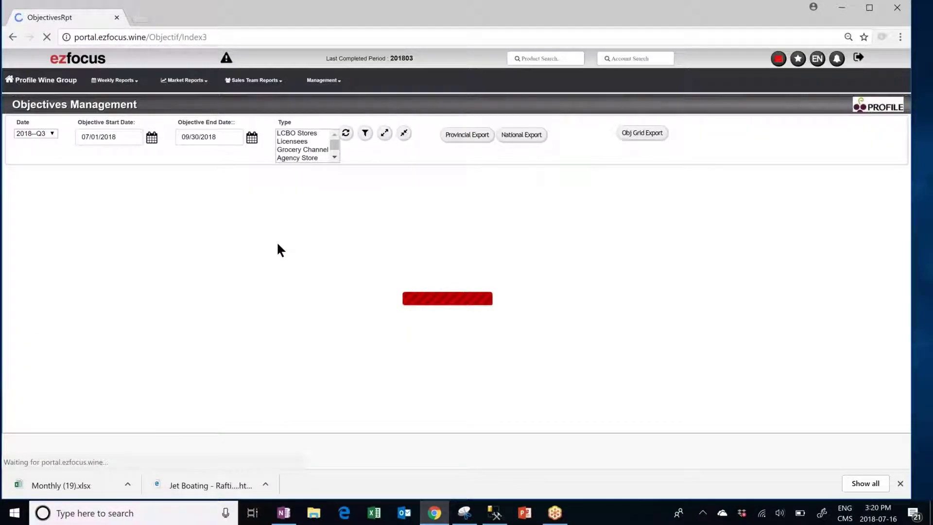
scroll(270, 418, "down", 1)
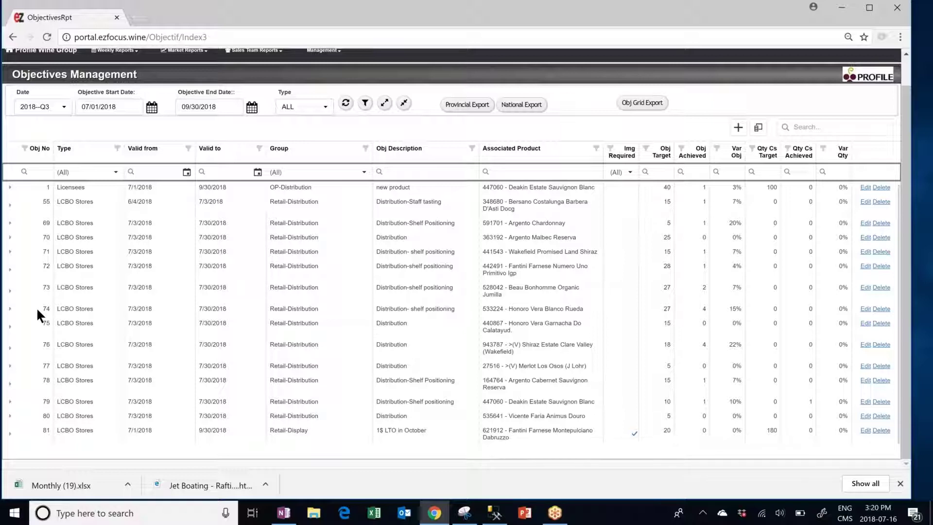
left_click(11, 309)
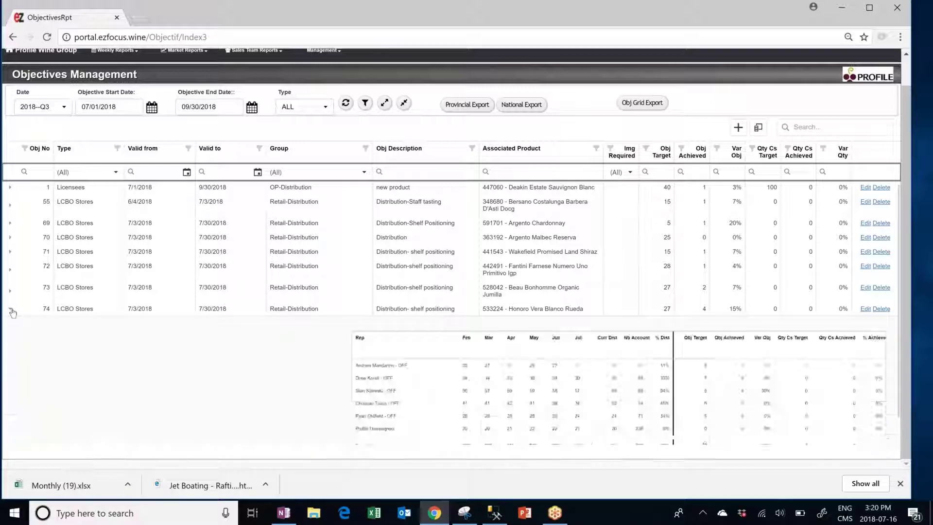
left_click(11, 310)
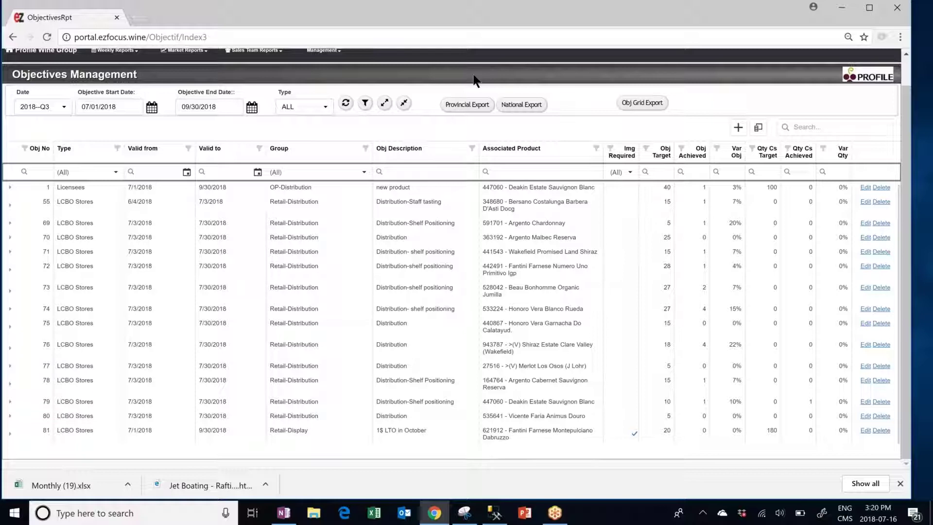
Step: Run the Provincial Export of the objectives and open the downloaded Objectives_Rpt workbook in a maximized Excel window
left_click(473, 106)
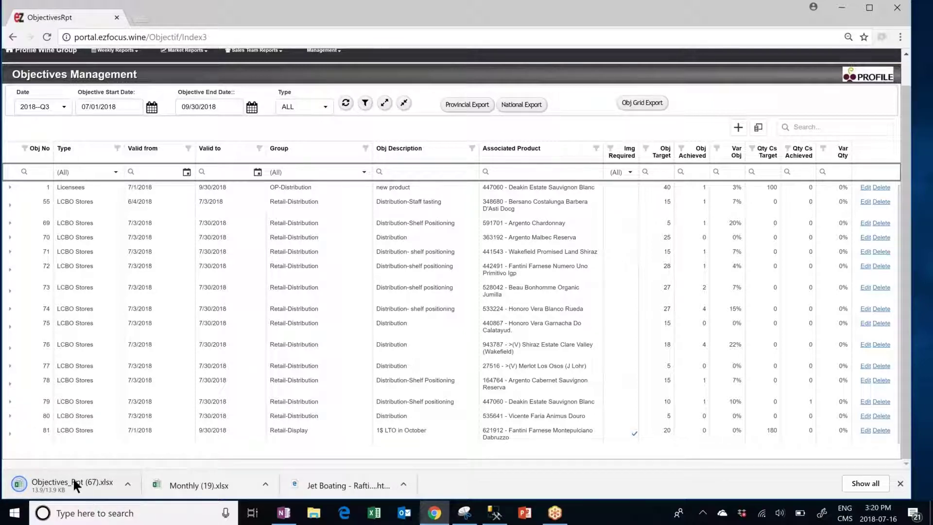
left_click(74, 479)
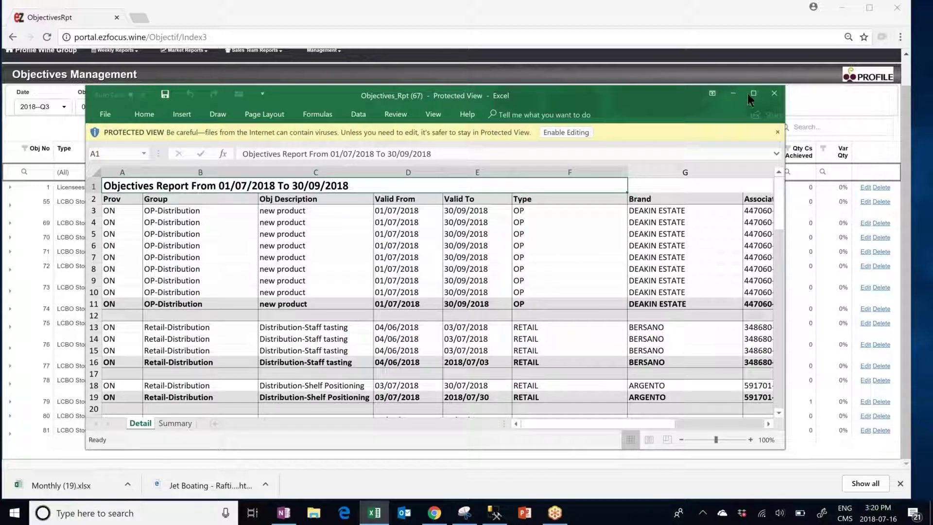
left_click(753, 92)
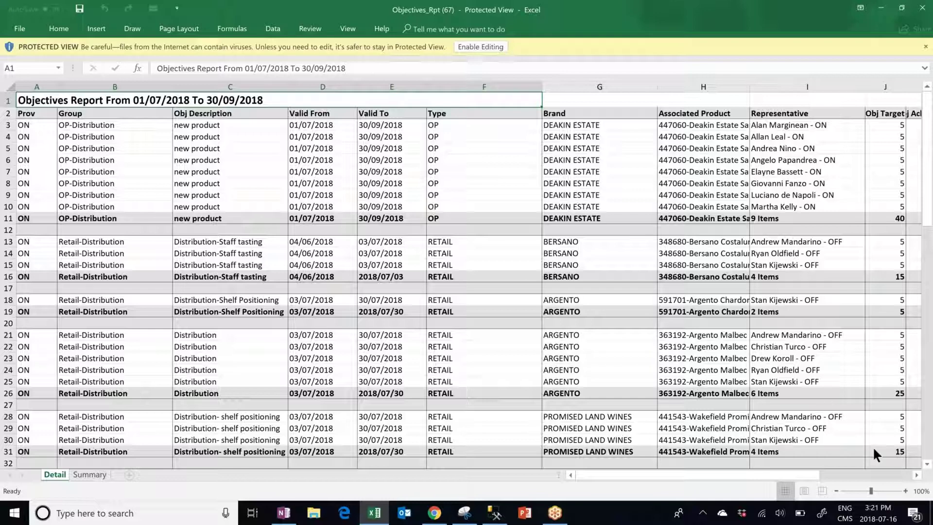
Step: Examine the Detail sheet's per-representative targets, achievements, variances and monthly distribution columns across the listed objectives
left_click(917, 476)
left_click(917, 476)
left_click(917, 476)
left_click(916, 475)
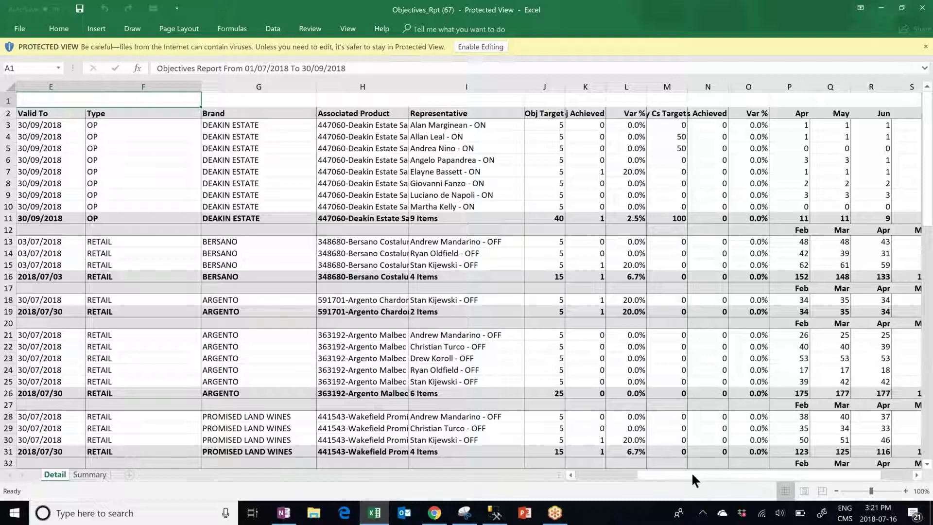
left_click_drag(692, 472, 749, 466)
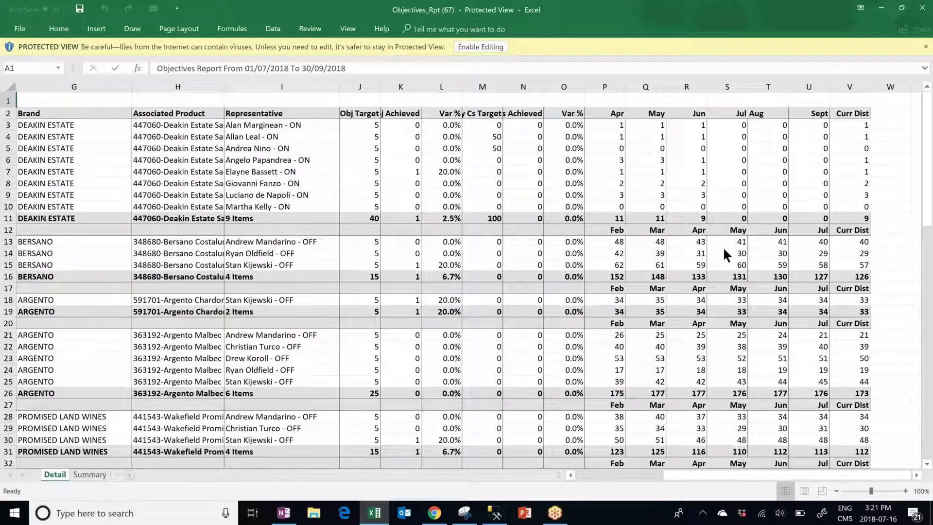
scroll(688, 252, "down", 5)
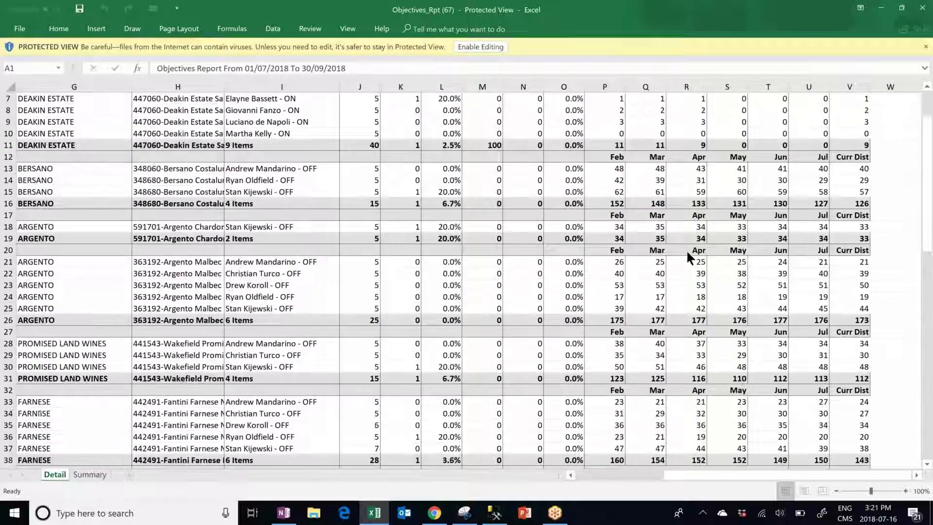
scroll(686, 249, "down", 2)
scroll(490, 231, "up", 8)
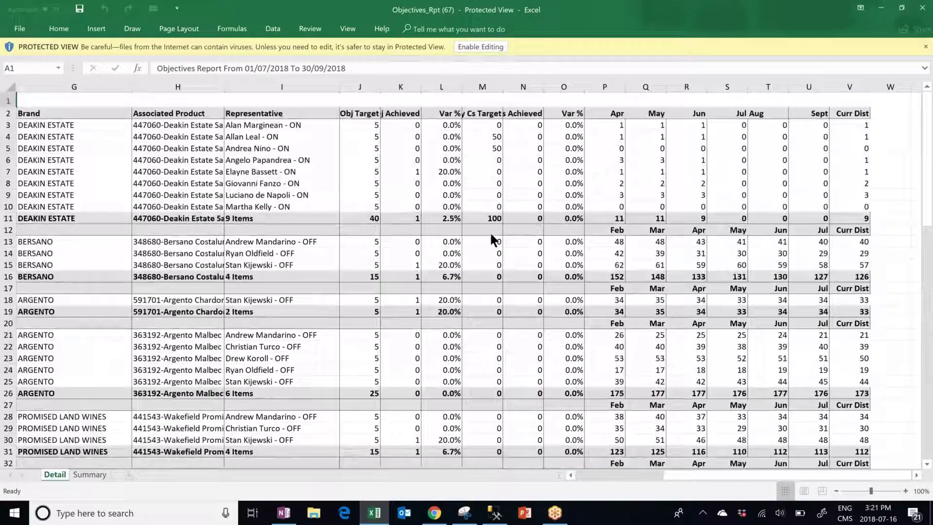
Step: Review the Summary sheet's objective and case quantity columns from end to end, then switch back to Objectives Management in Chrome
left_click(97, 474)
left_click_drag(625, 469, 692, 476)
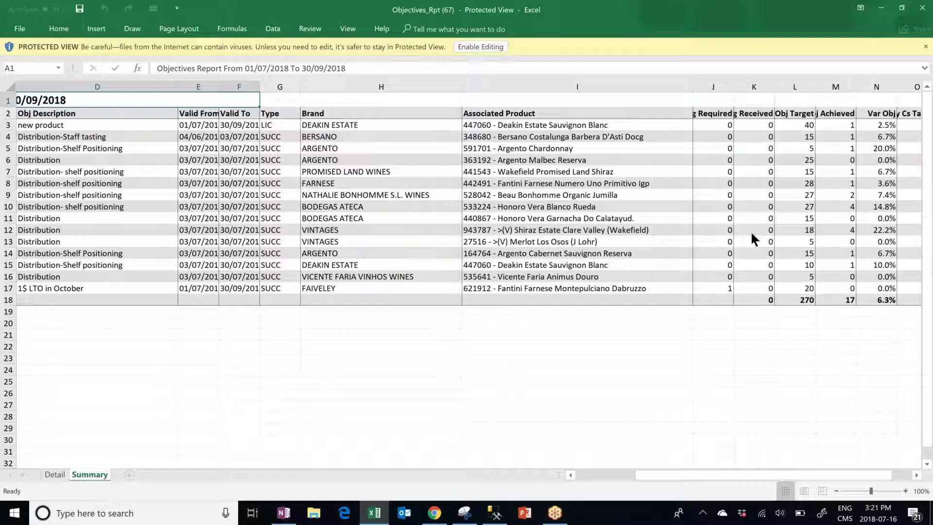
left_click(916, 476)
left_click(917, 476)
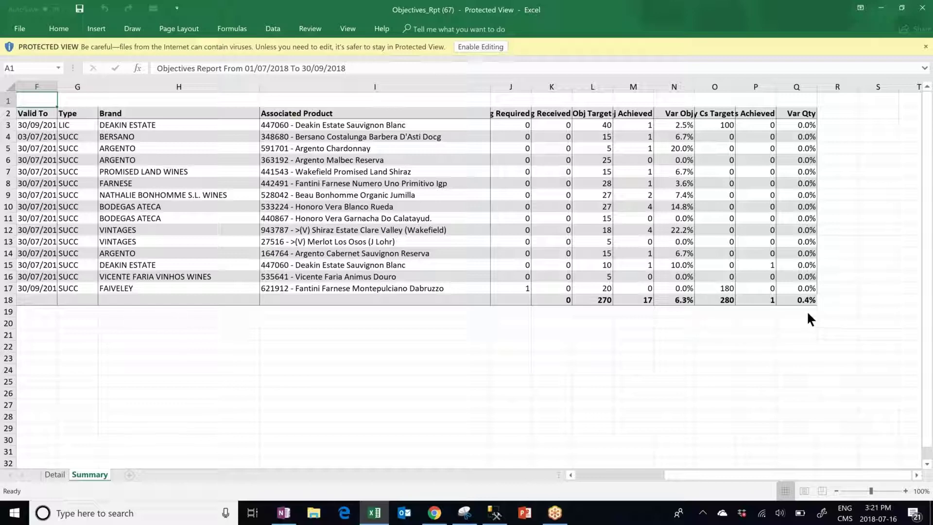
left_click_drag(745, 475, 625, 474)
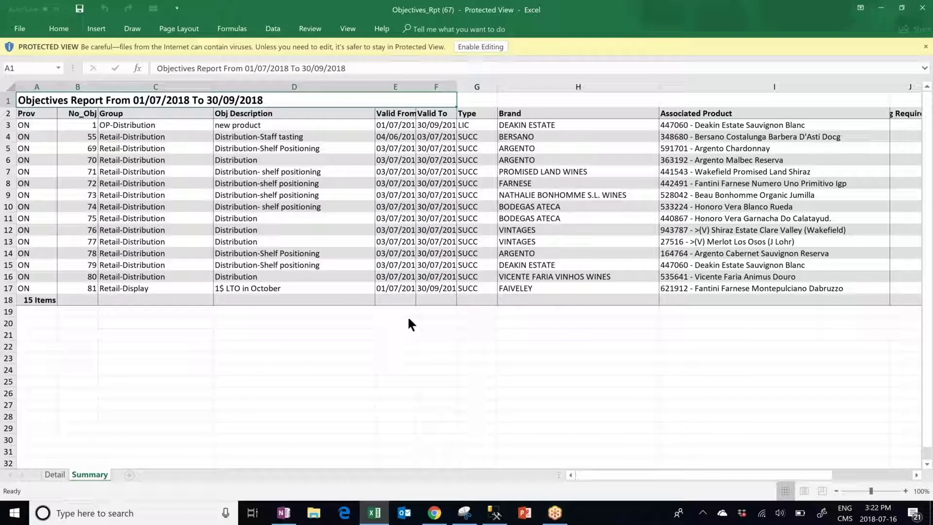
left_click(435, 514)
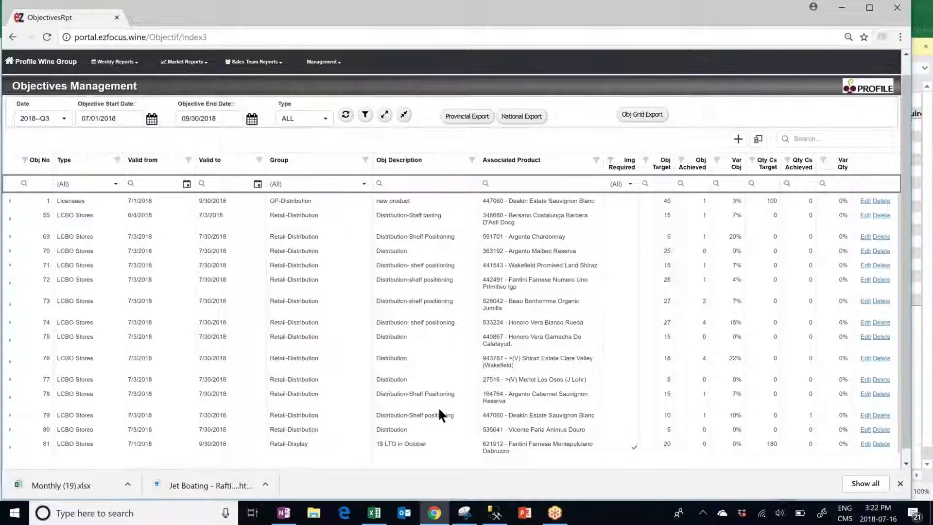